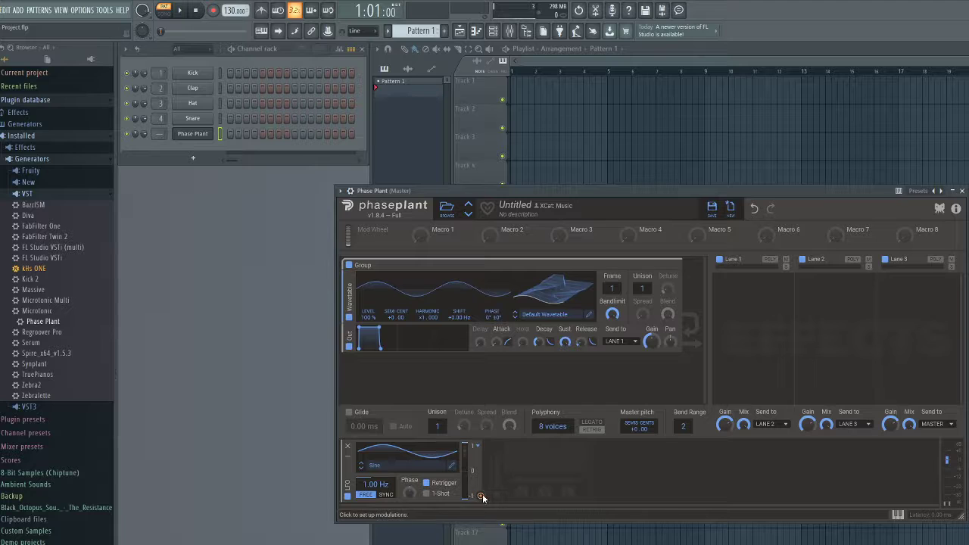
Assign the LFO to modulate the wavetable's Frame, then show the on-screen keyboard and audition the sound on a low D
click(482, 497)
click(612, 296)
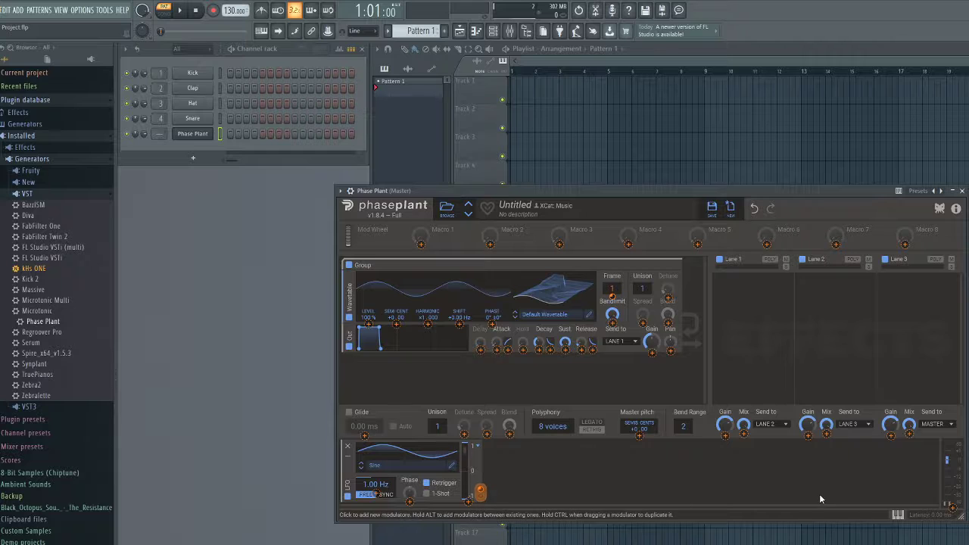
click(898, 516)
click(453, 493)
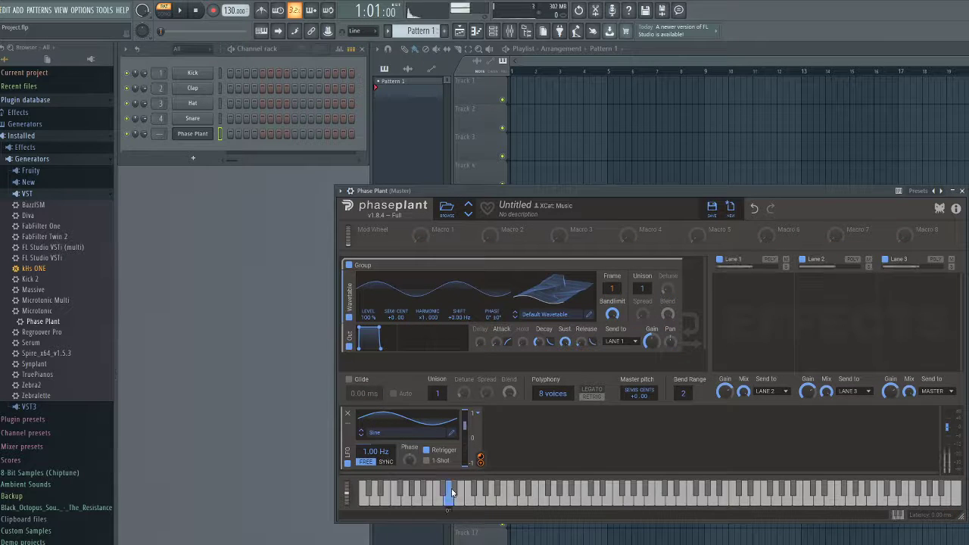
click(453, 493)
click(453, 492)
click(453, 493)
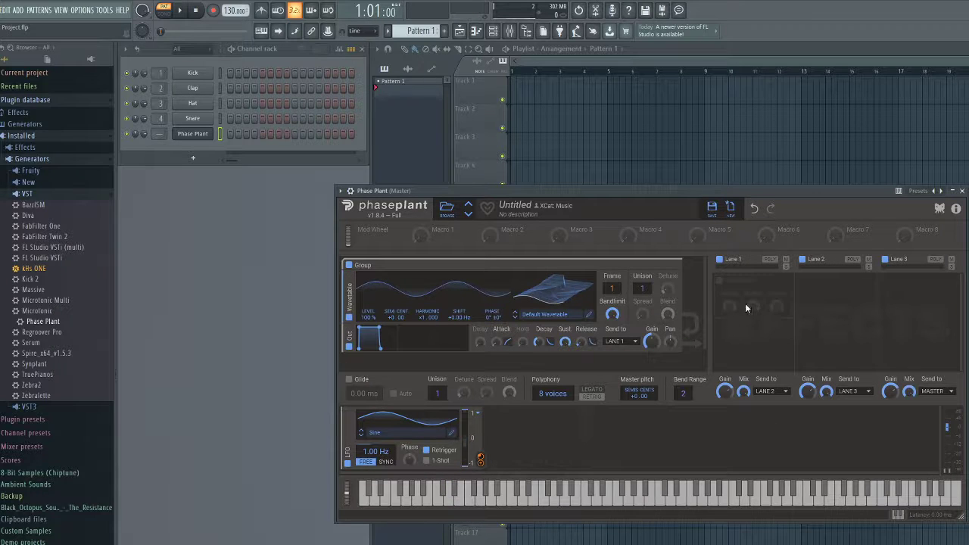
Add a Faturator effect to Lane 1, raise its Color and adjust its Drive and Fuzz while auditioning low notes
click(746, 304)
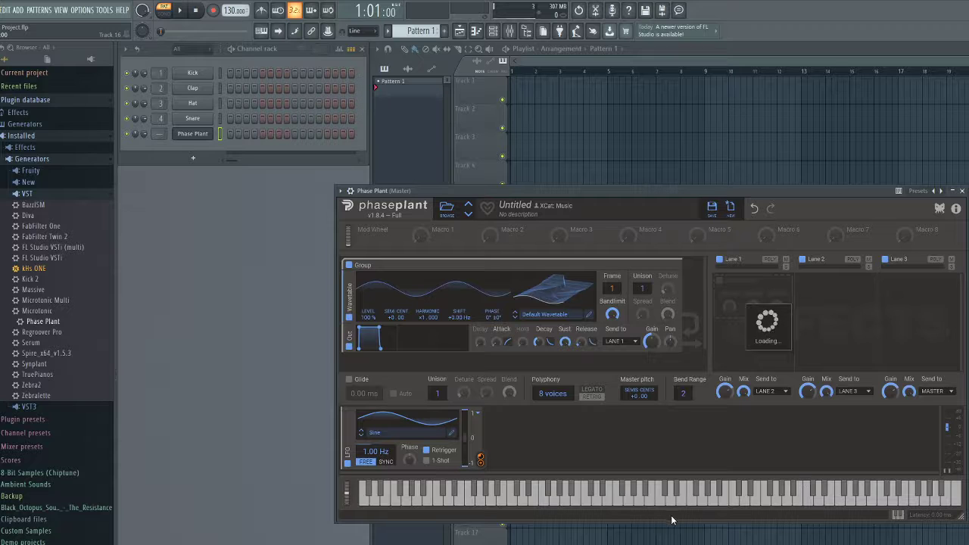
click(760, 443)
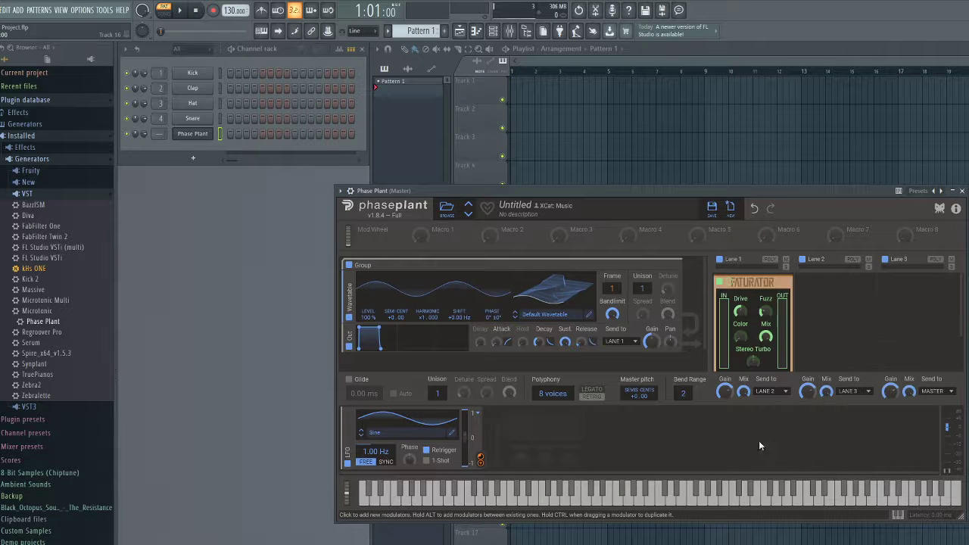
drag(740, 312, 740, 311)
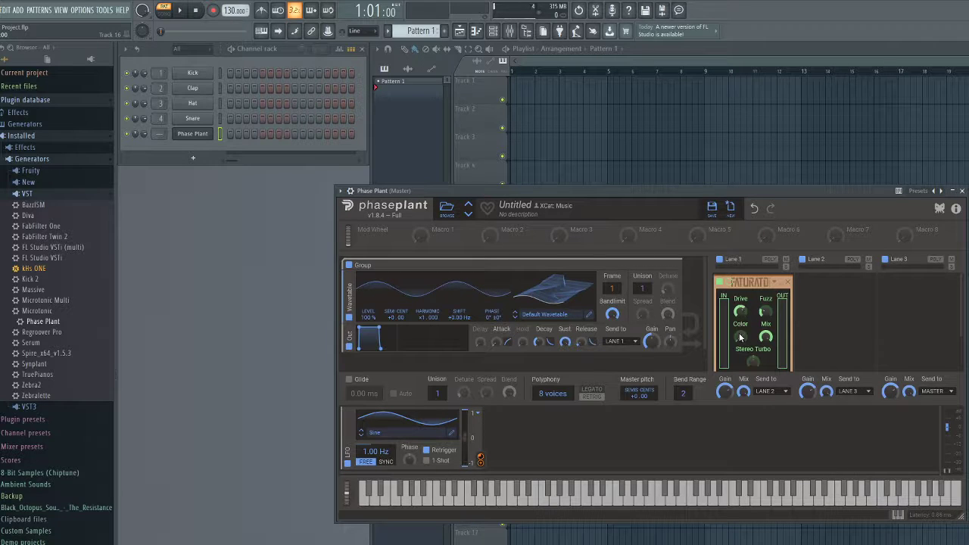
click(461, 500)
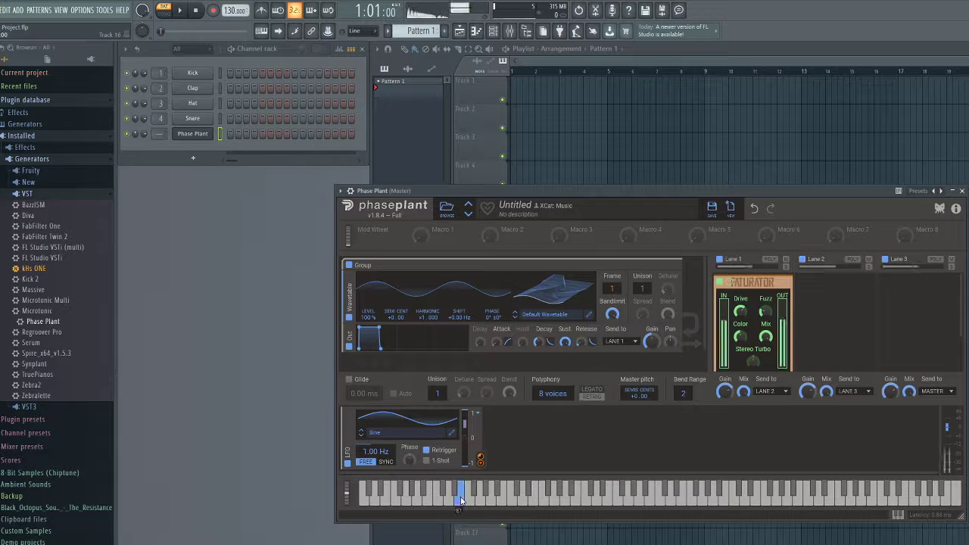
click(429, 496)
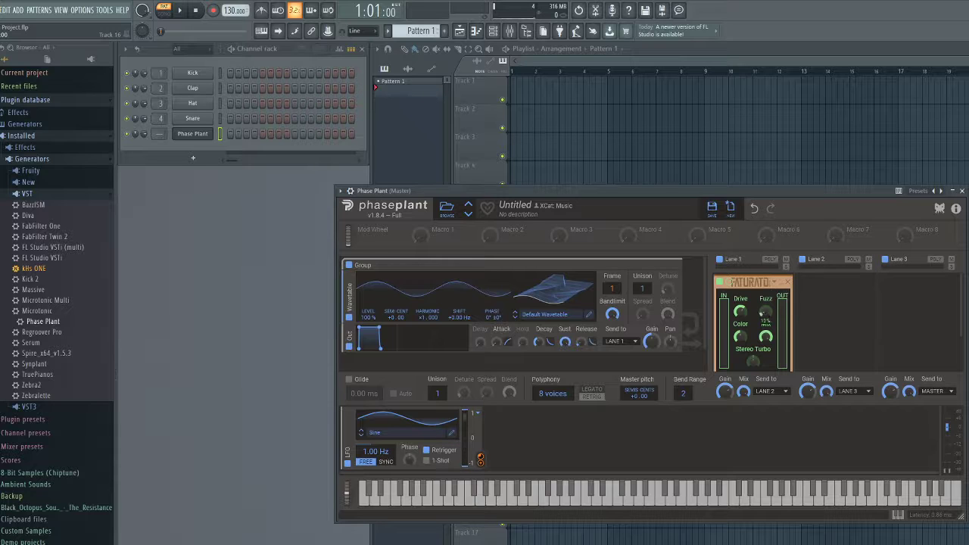
click(436, 497)
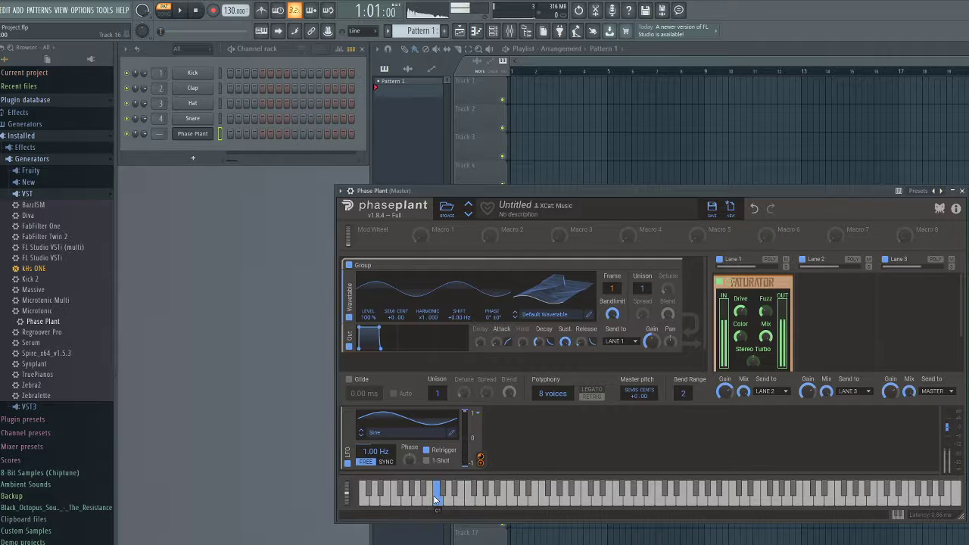
Add a Distortion effect to Lane 2 with its type set to Hard Clip, and audition a low note
click(812, 309)
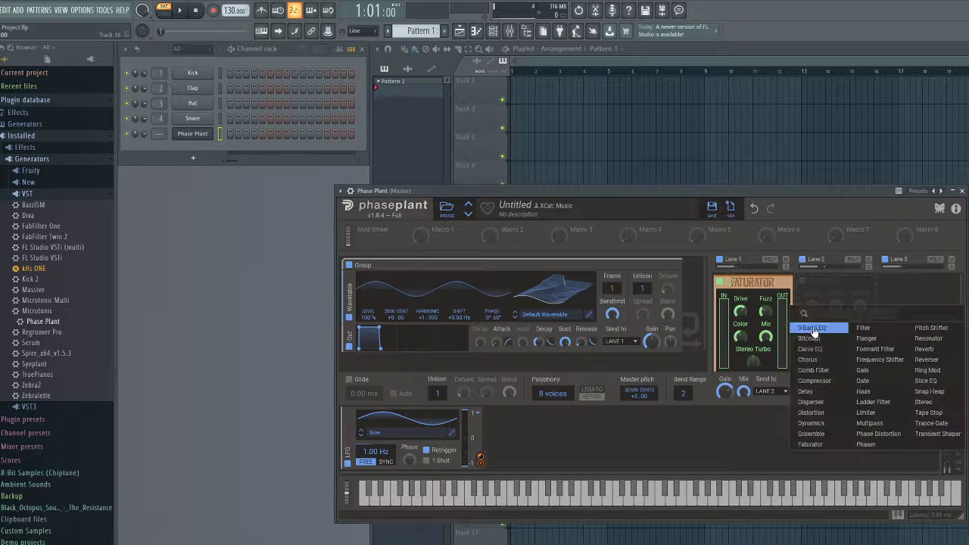
click(839, 417)
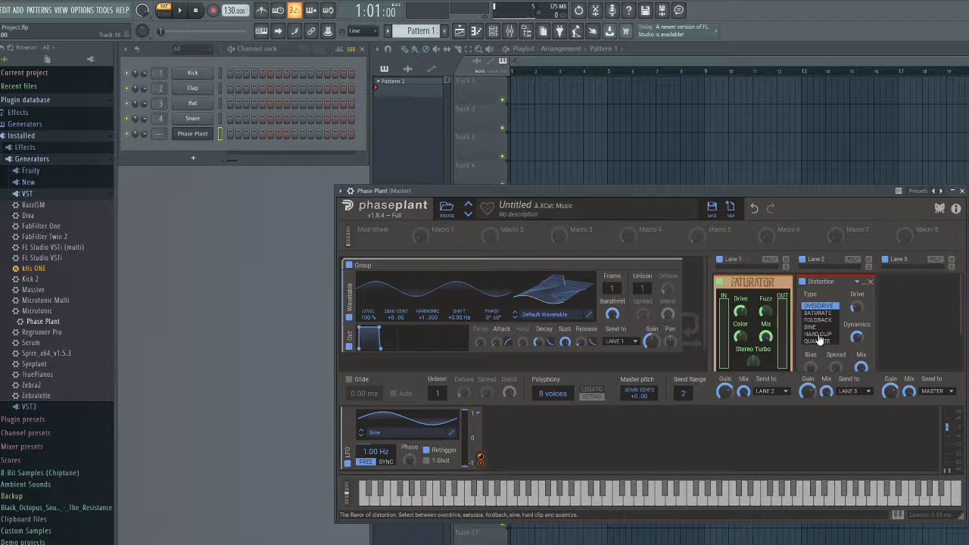
click(819, 334)
click(412, 492)
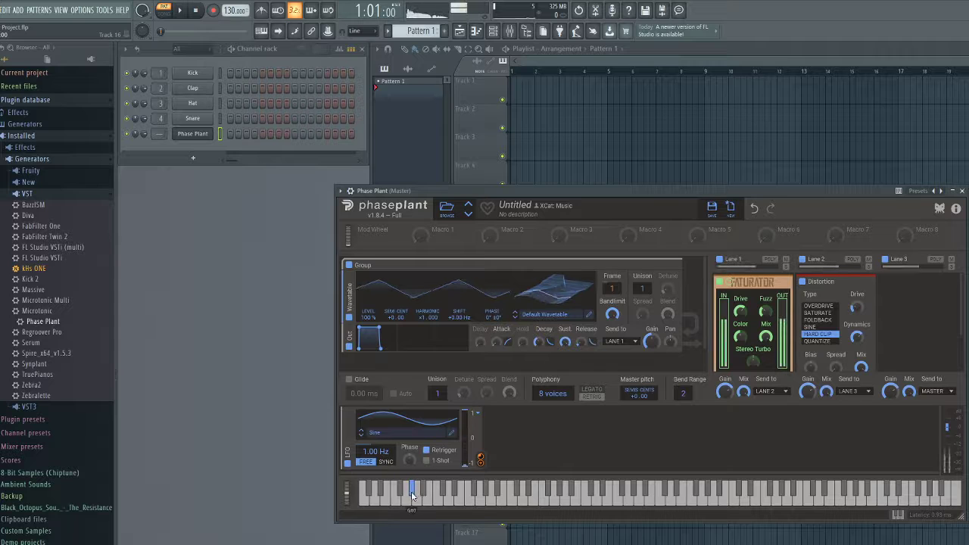
Add a Disperser effect to Lane 3, raise its Pinch, and audition a low note
click(926, 325)
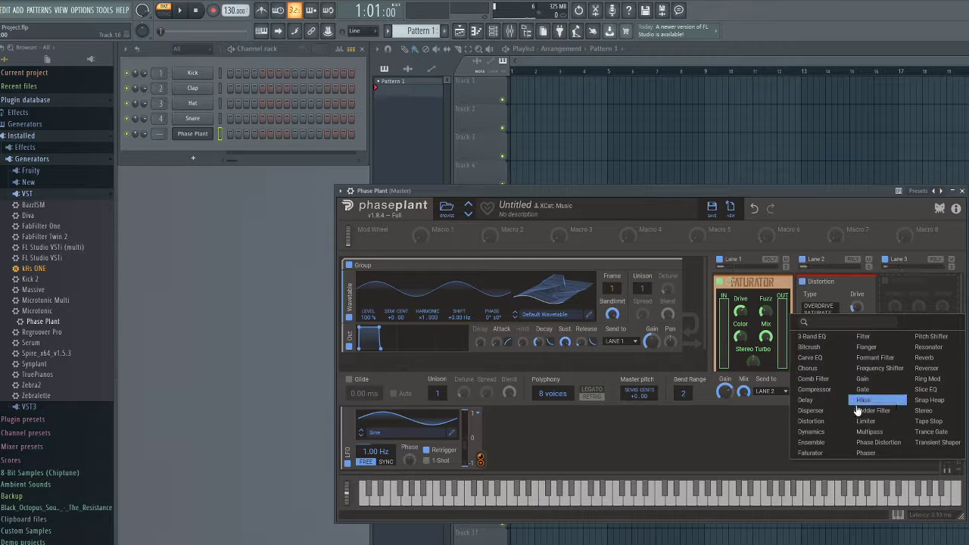
click(811, 411)
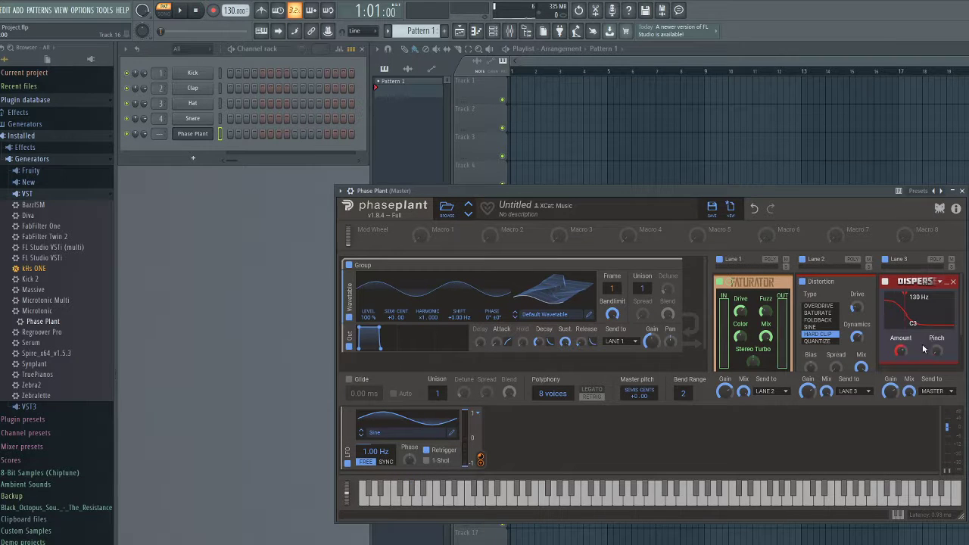
click(417, 494)
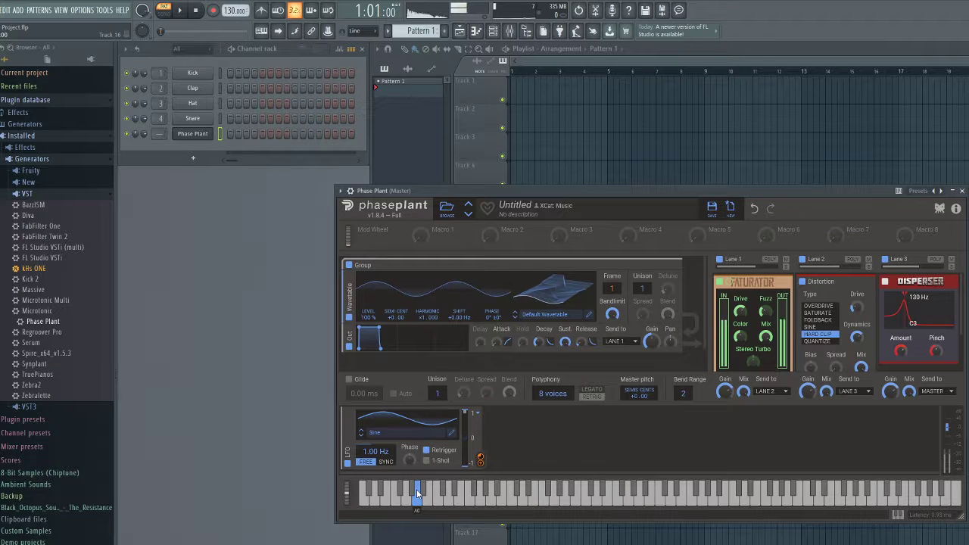
Set the wavetable's Unison to 5 and its Frame to 256, auditioning low notes on the keyboard
drag(642, 289, 642, 264)
click(396, 489)
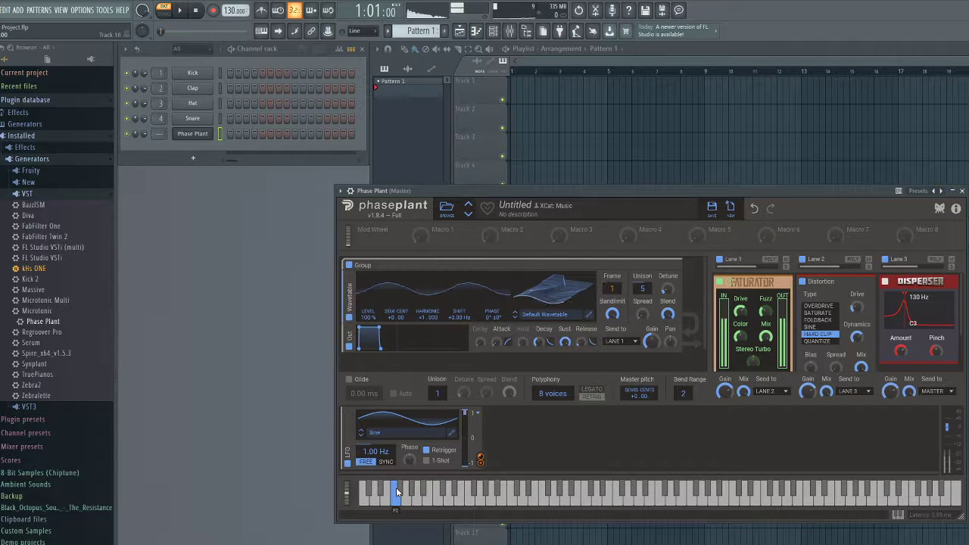
drag(619, 290, 619, 204)
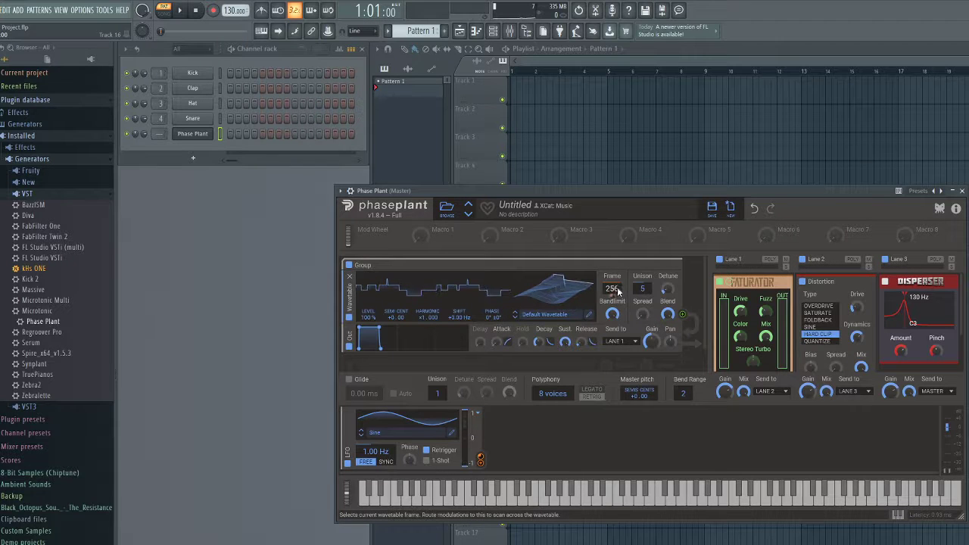
click(423, 493)
drag(424, 496, 406, 498)
drag(489, 317, 489, 321)
drag(389, 500, 389, 500)
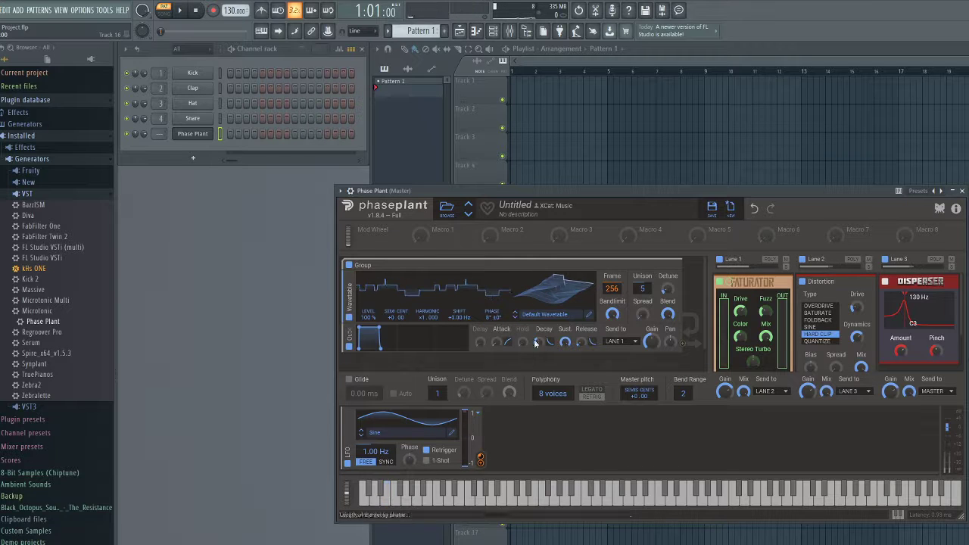
Load the factory Melting Saw wavetable from the Saws folder, set its Frame to 137, and audition it on low notes
click(544, 314)
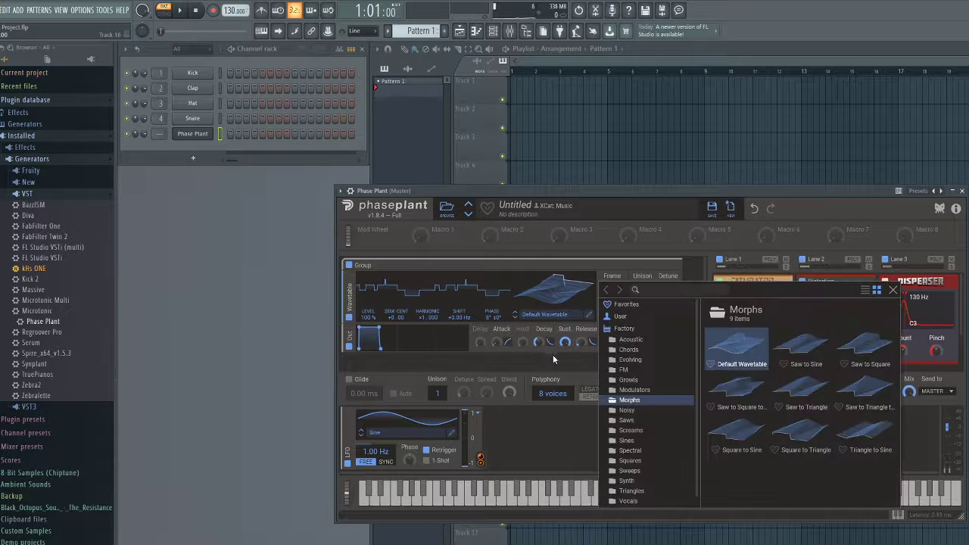
click(644, 420)
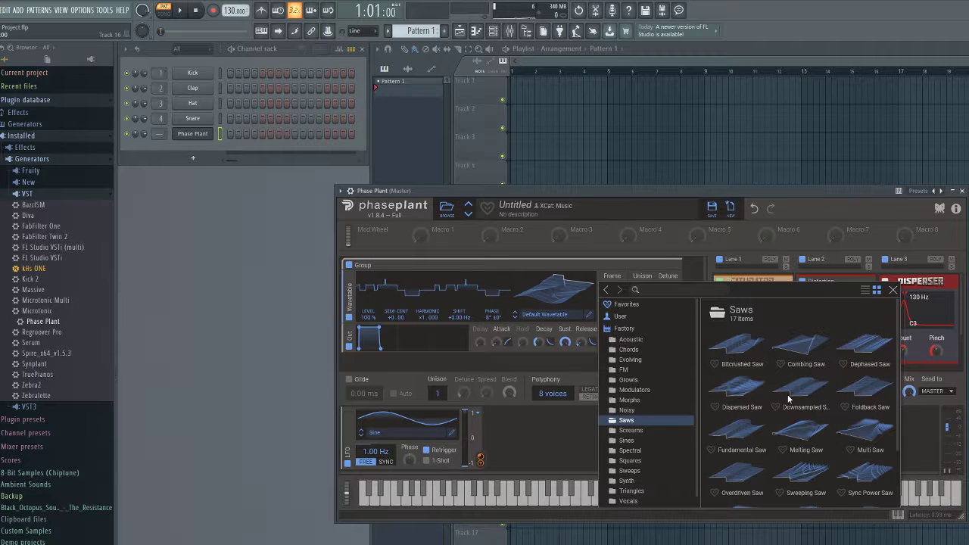
click(814, 433)
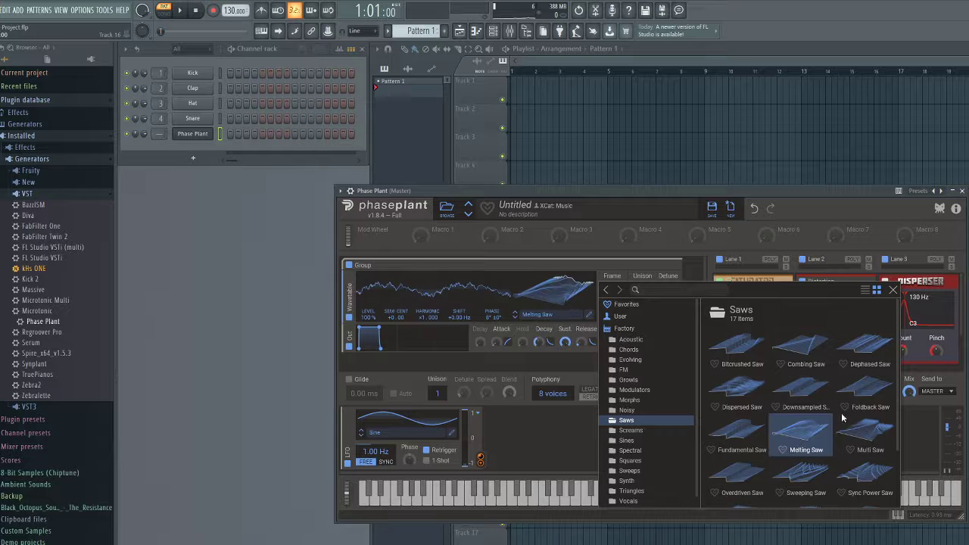
click(894, 292)
click(405, 491)
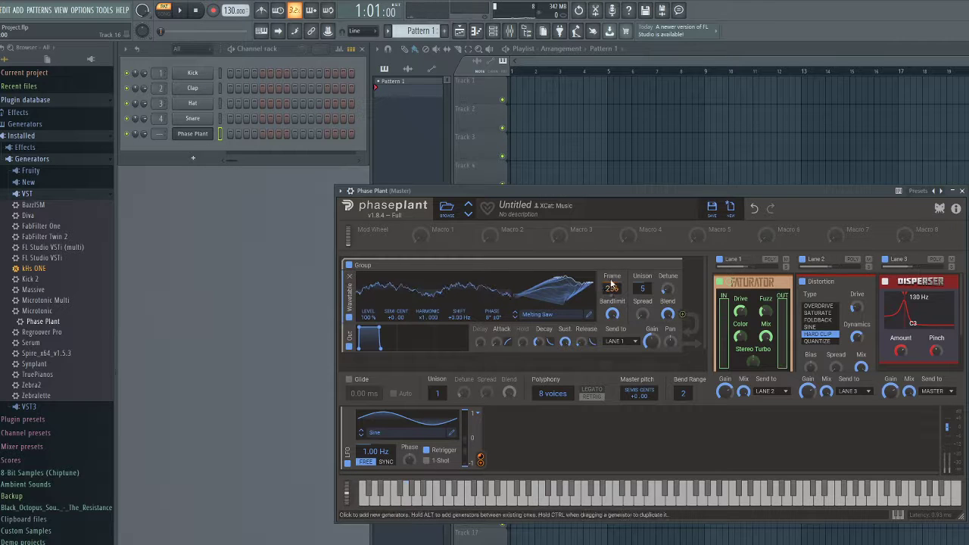
drag(612, 288, 558, 390)
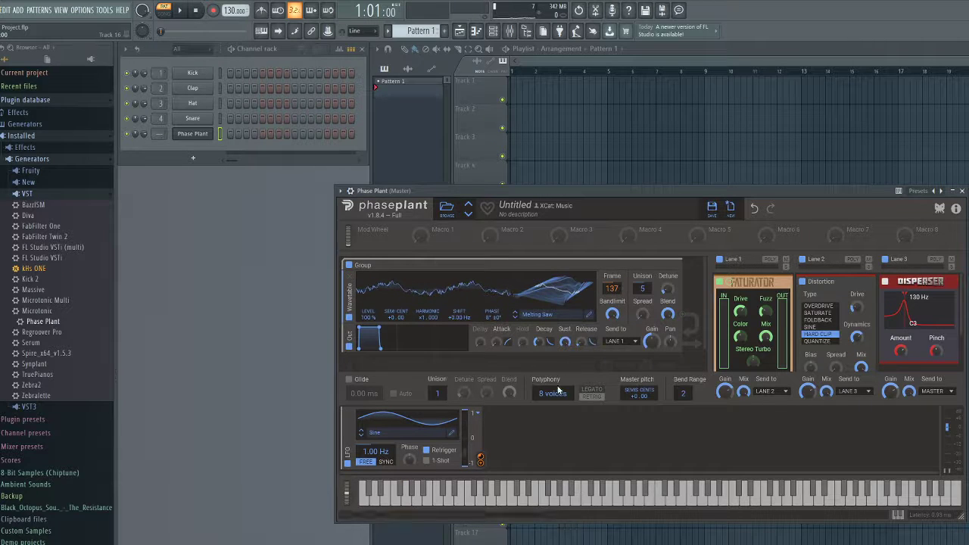
click(425, 493)
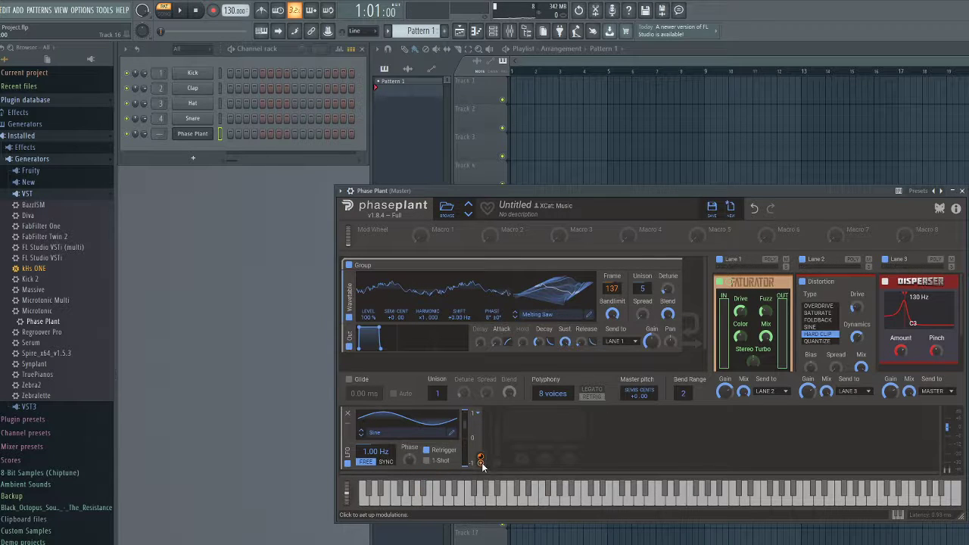
Assign the LFO to the Disperser's Amount and raise the wavetable's Unison to 8, checking the sound on low notes
drag(480, 460, 901, 365)
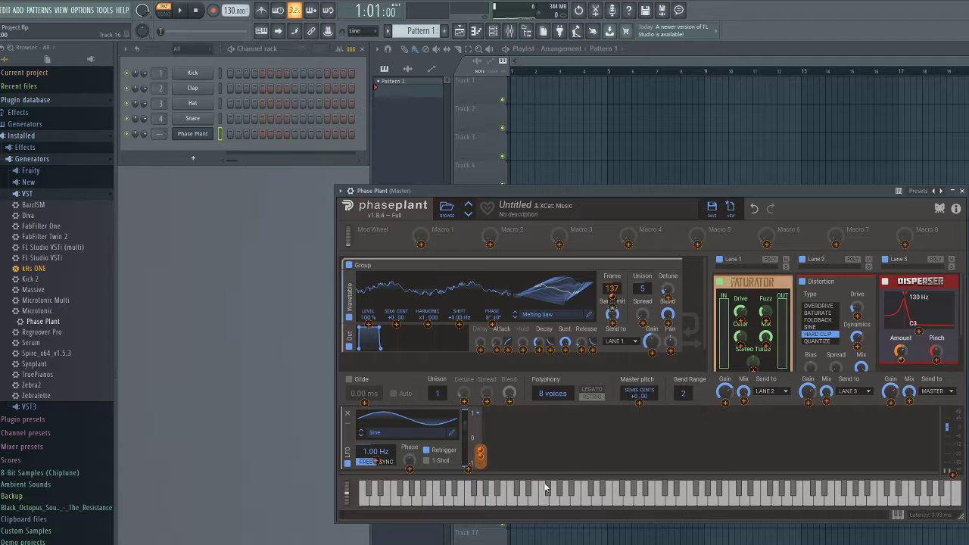
click(428, 504)
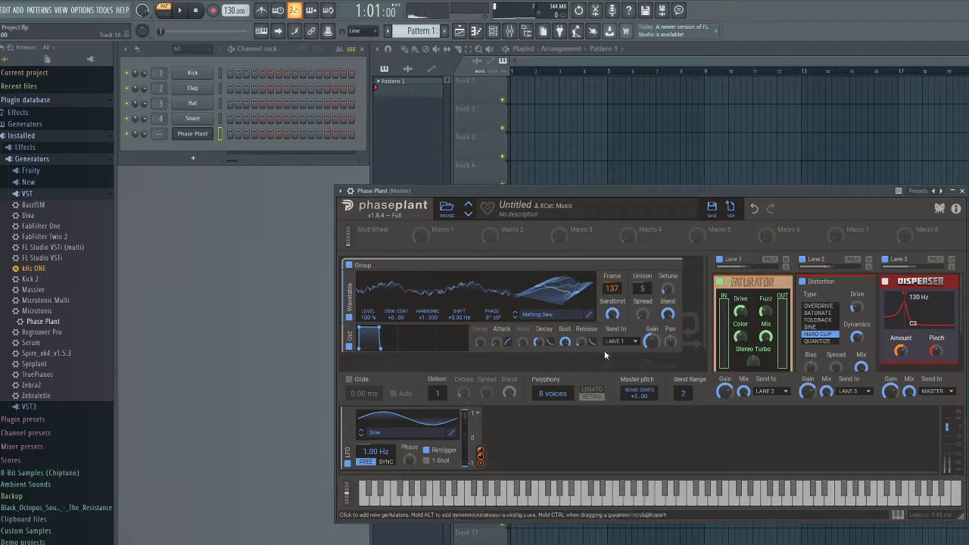
scroll(643, 293, up, 3)
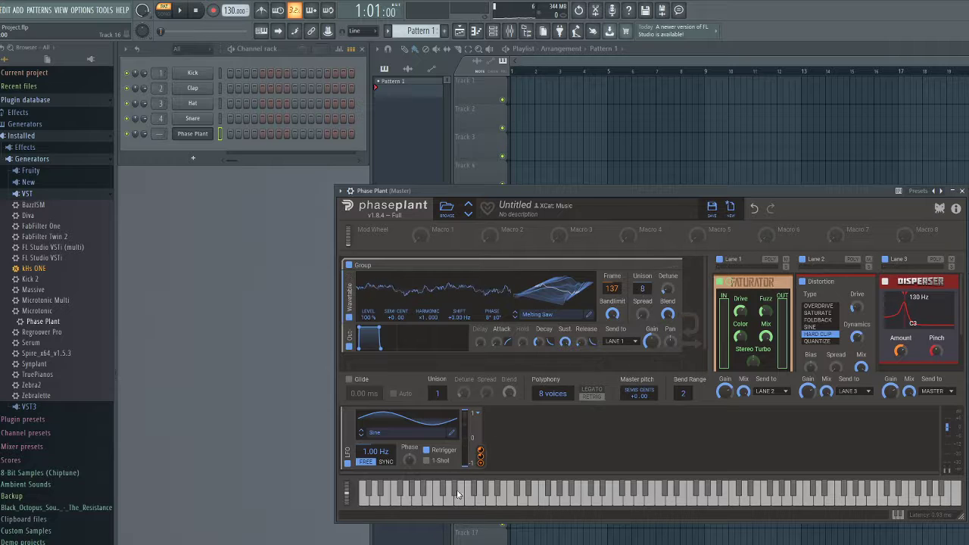
drag(436, 497, 417, 499)
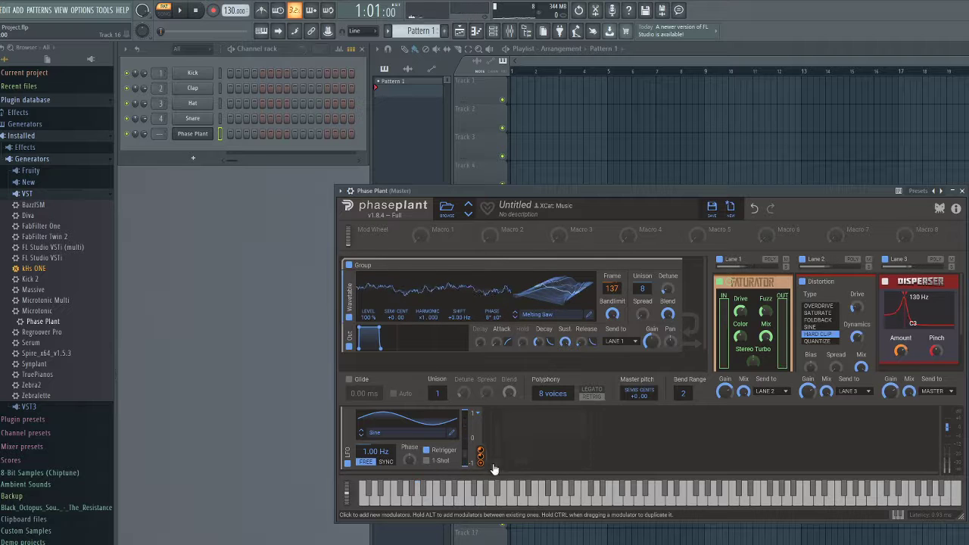
Add an Envelope modulator, assign it to the wavetable's Phase, and audition the sound
click(532, 454)
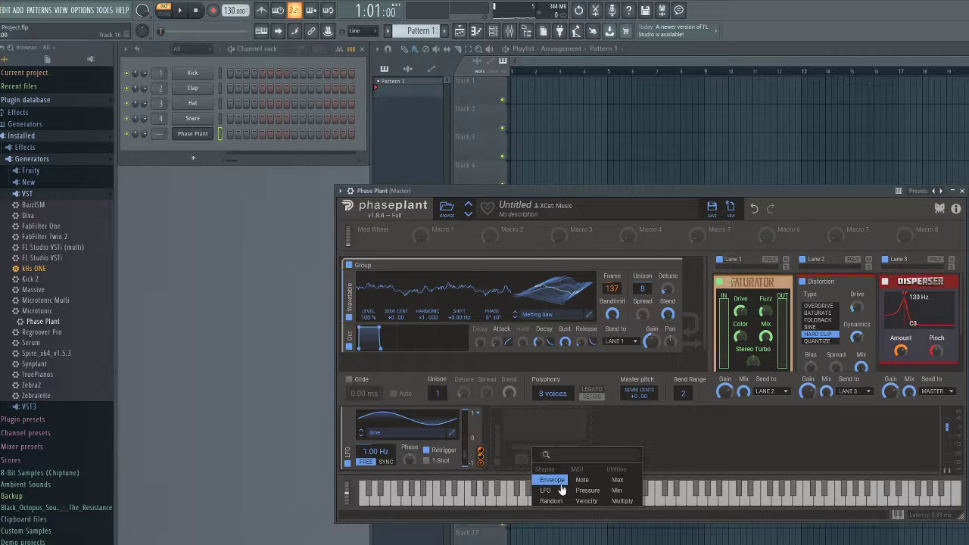
click(552, 480)
click(676, 465)
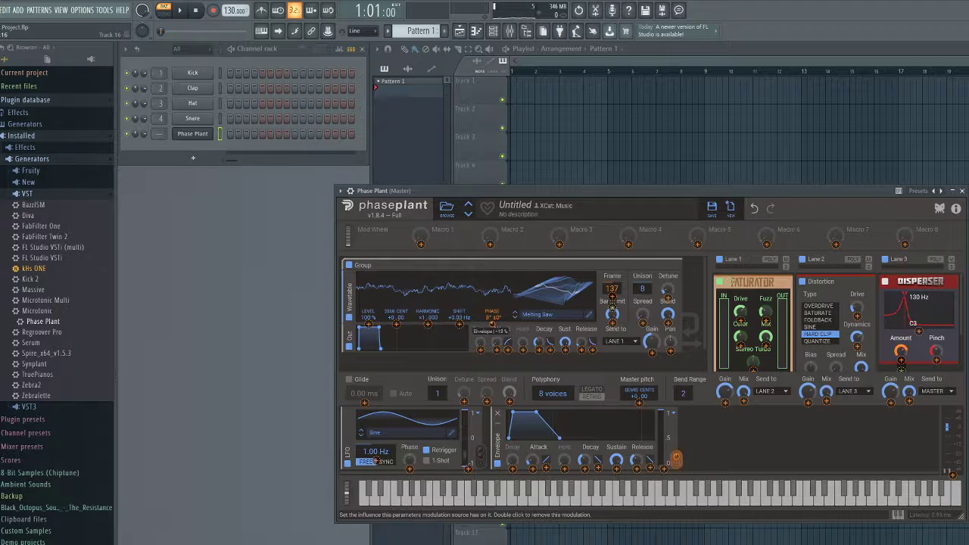
click(420, 498)
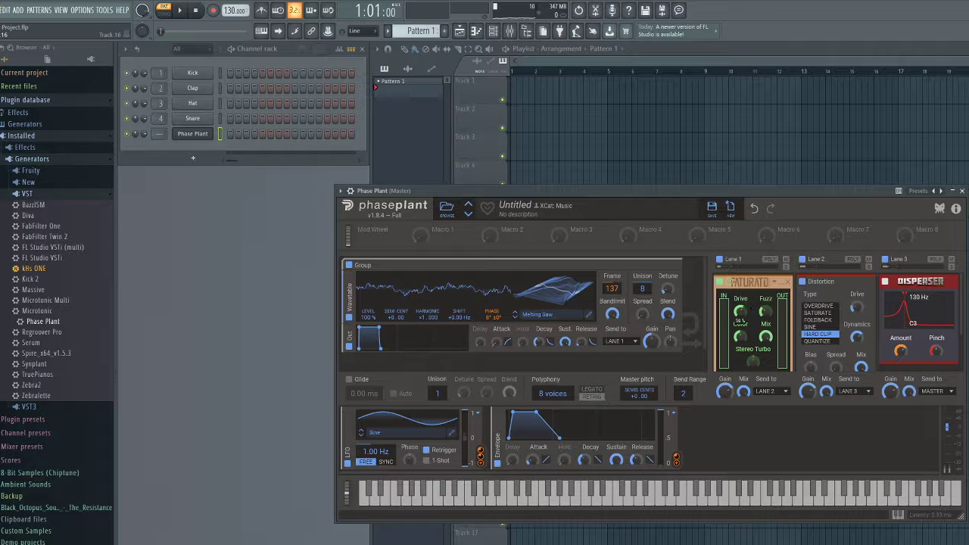
Lower the Faturator's Drive and switch the Distortion type to Saturate, auditioning the sound around C1
click(435, 494)
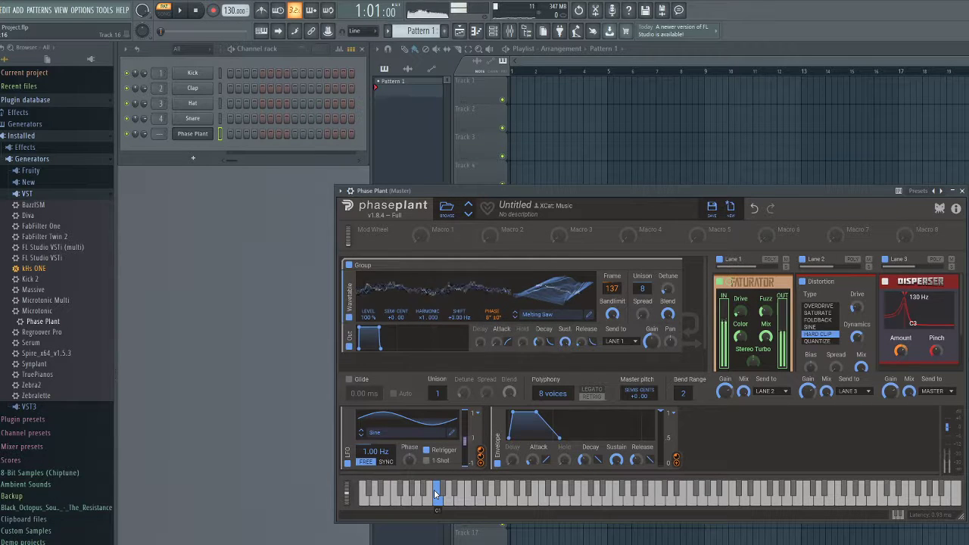
click(817, 313)
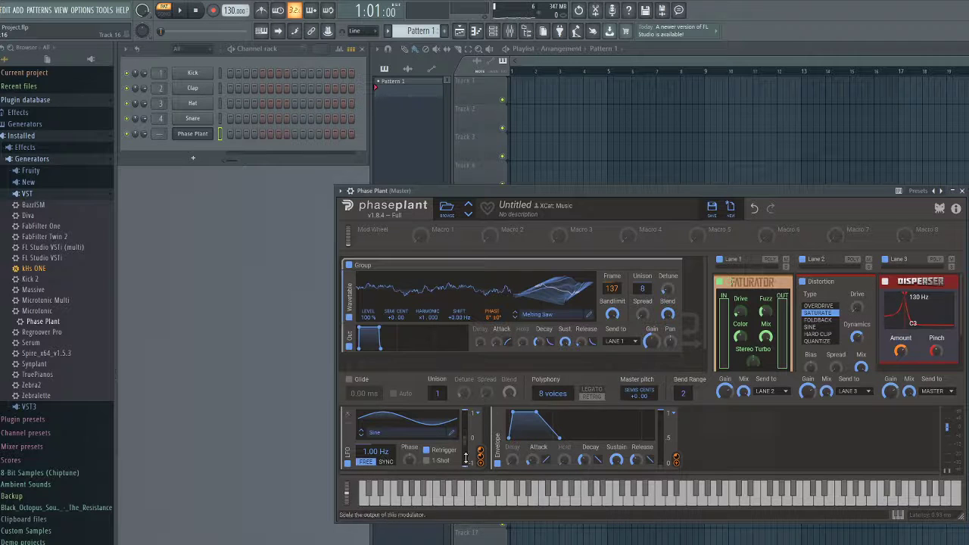
click(442, 493)
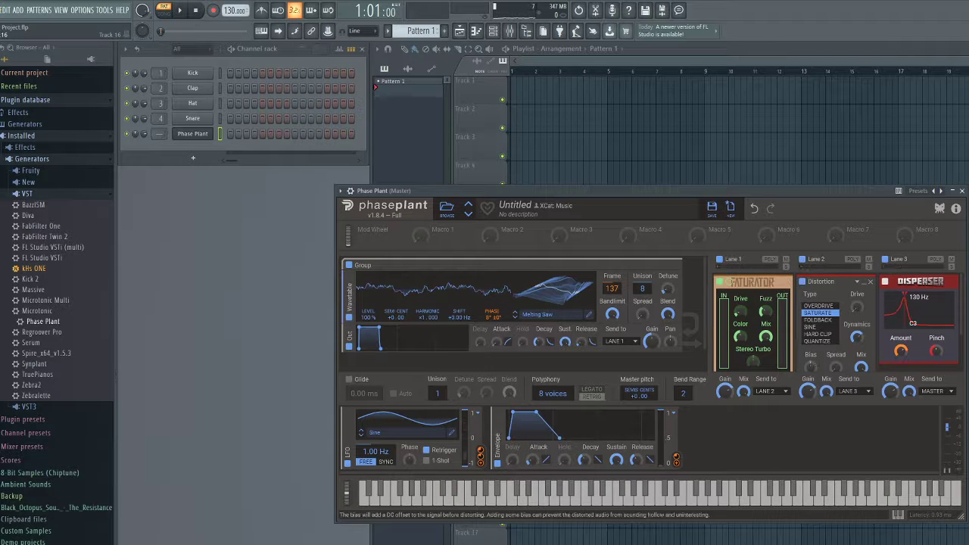
click(437, 497)
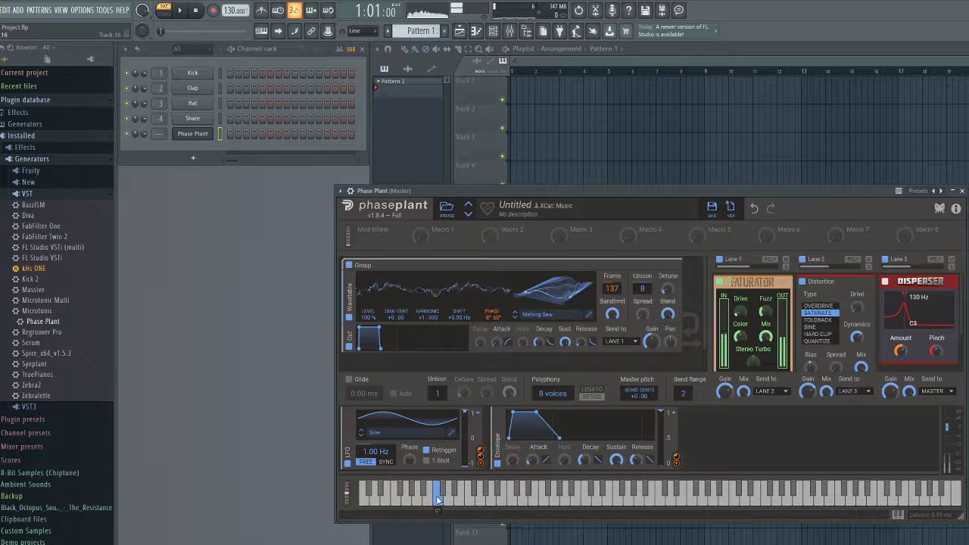
Adjust the wavetable's unison Detune and audition the bass on low notes
click(409, 500)
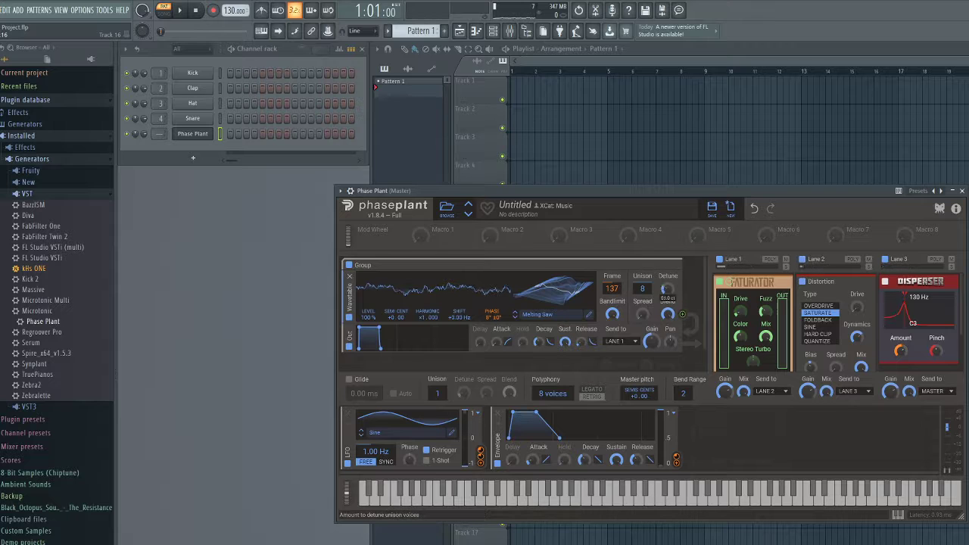
click(405, 504)
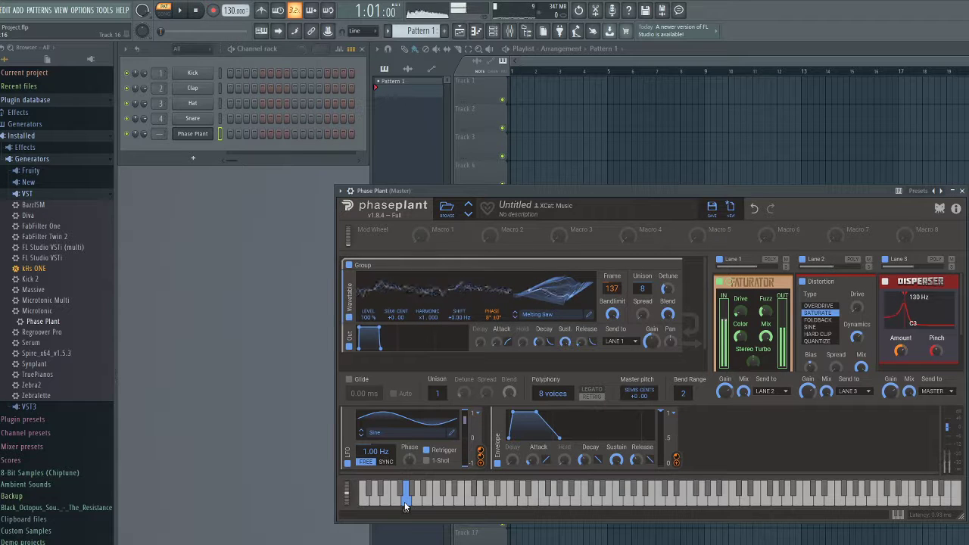
Add a Pressure modulator, assign it to the Faturator's Drive, and audition the sound on a low note
click(756, 430)
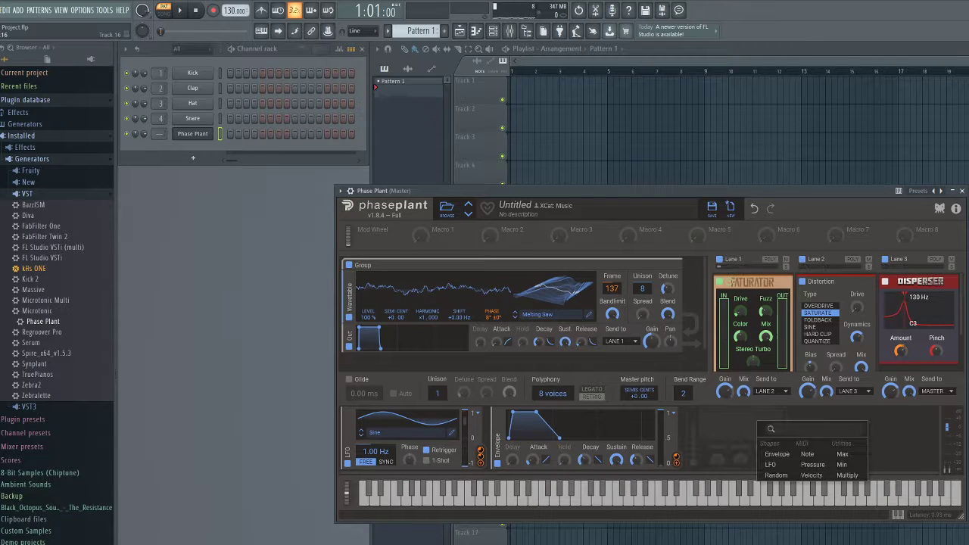
click(813, 465)
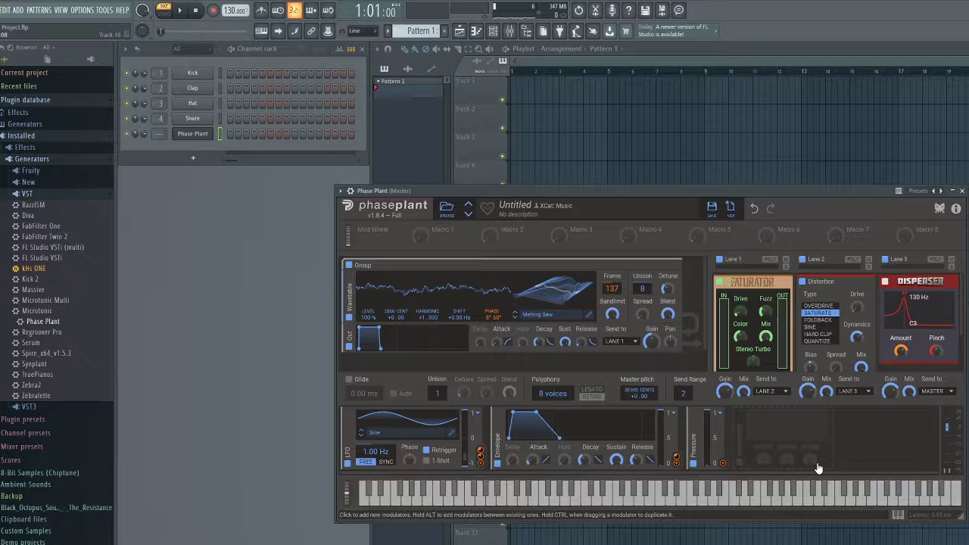
click(724, 464)
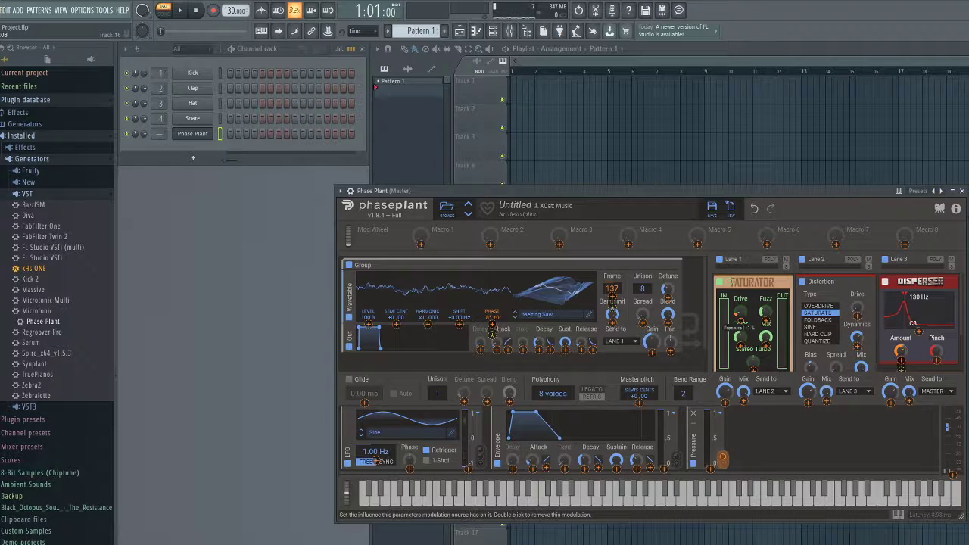
click(901, 362)
click(429, 496)
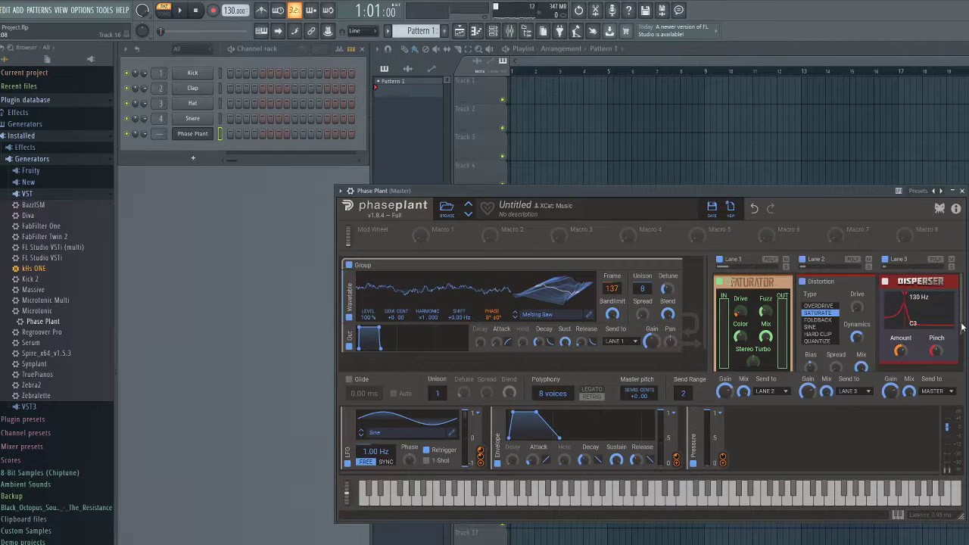
Add a 3-Band EQ to Lane 1 after the Faturator
scroll(958, 327, down, 2)
click(746, 346)
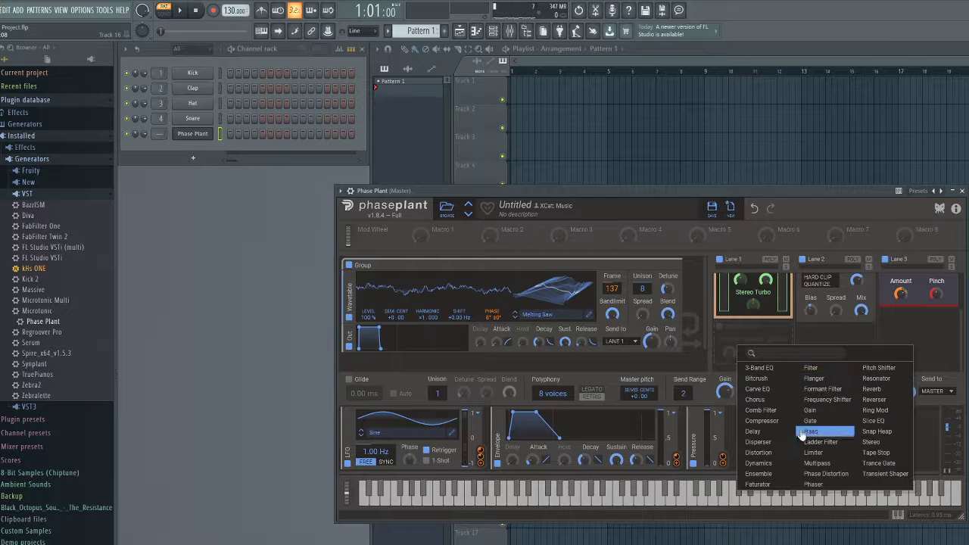
click(778, 368)
scroll(825, 325, down, 2)
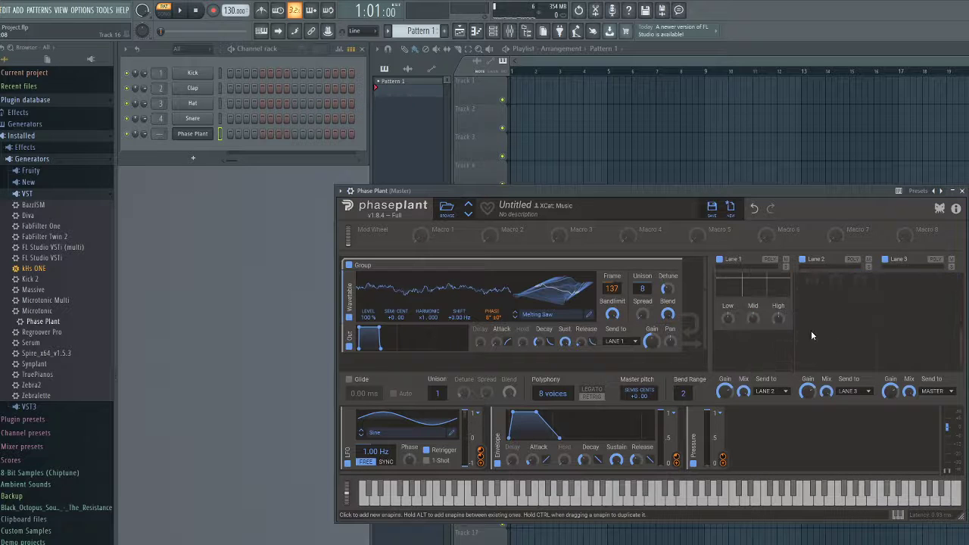
Shape the 3-Band EQ by lowering the Low and Mid bands and raising the High band, auditioning low and mid-range notes
click(413, 496)
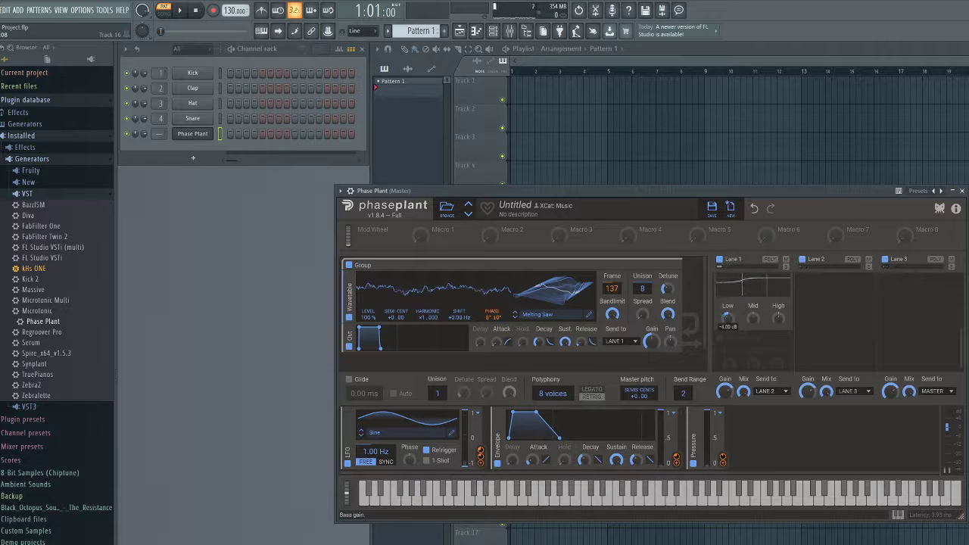
click(396, 500)
click(387, 493)
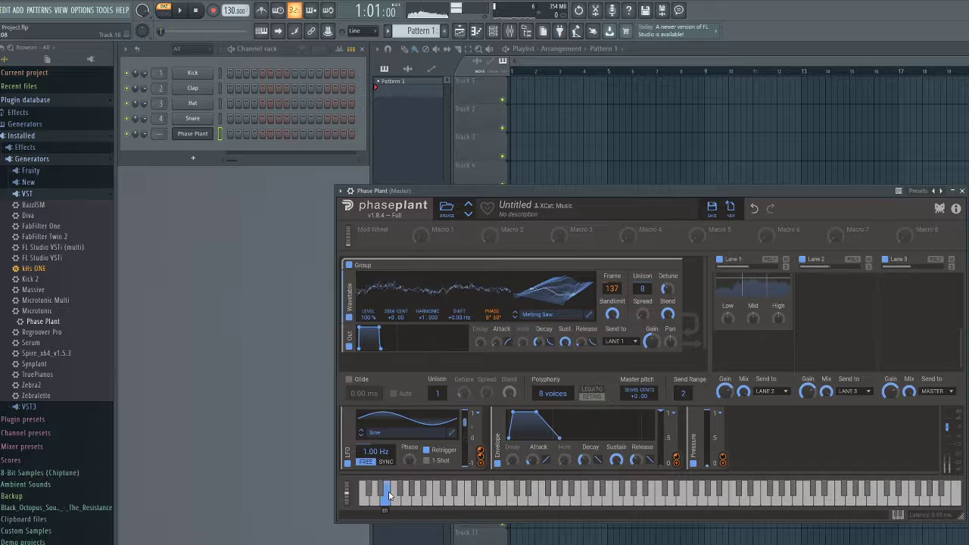
drag(390, 496, 468, 508)
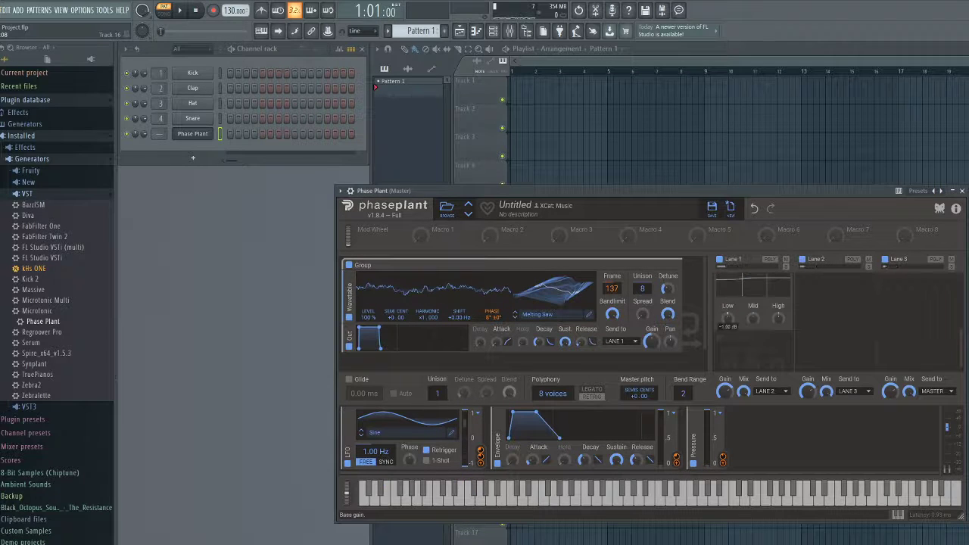
click(485, 490)
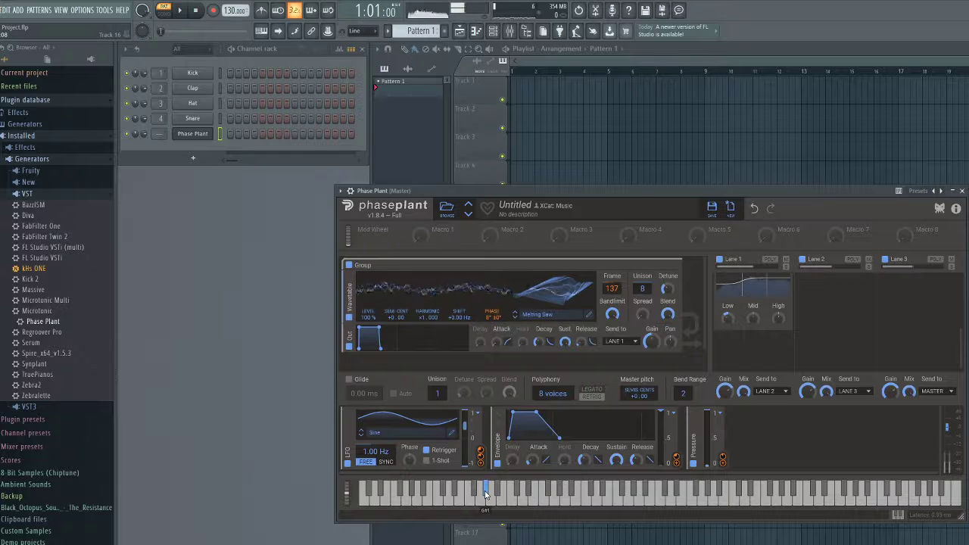
drag(485, 495, 476, 497)
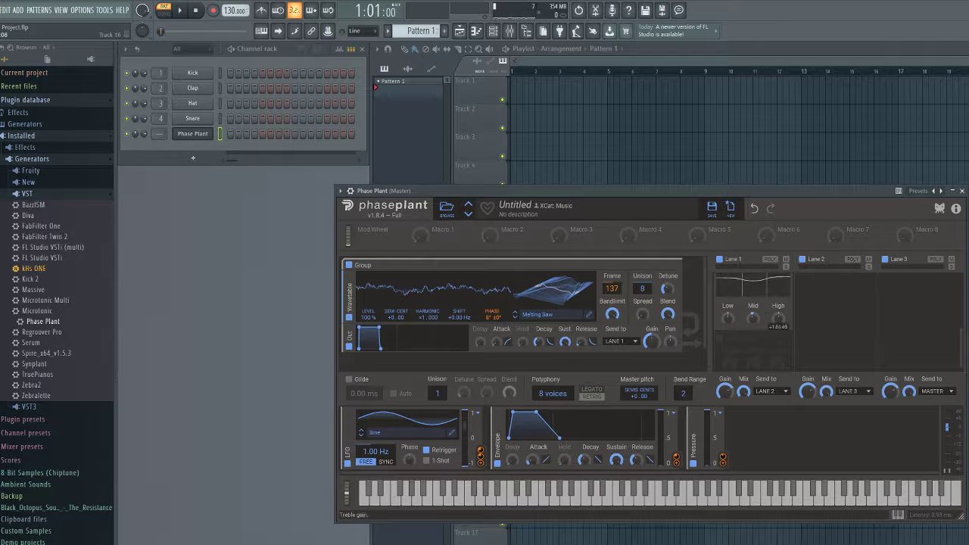
click(534, 496)
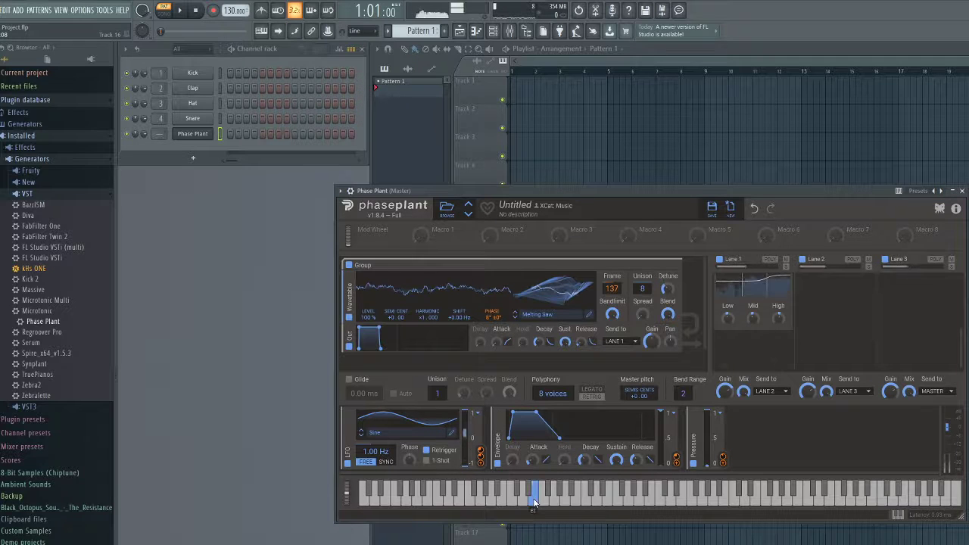
drag(534, 502, 486, 509)
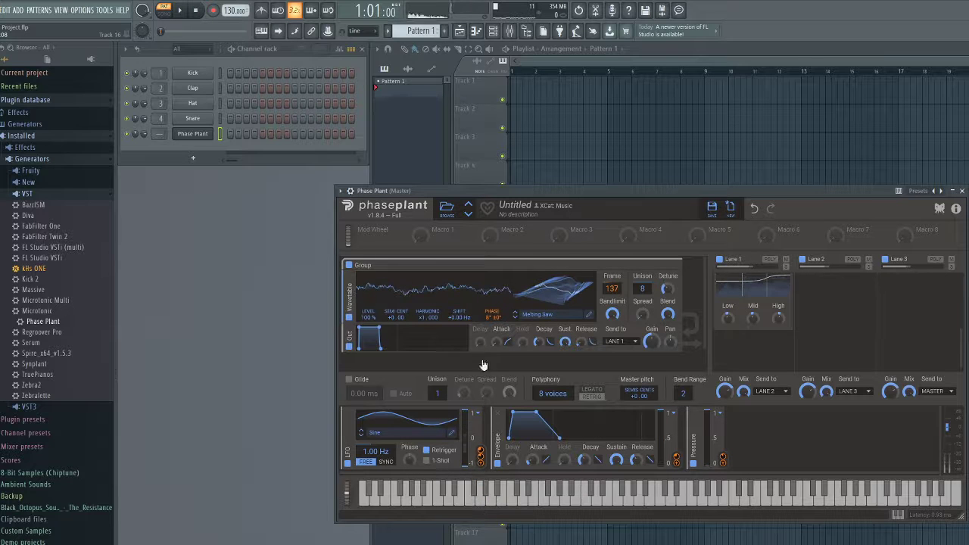
Draw three consecutive one-bar notes in Phase Plant's piano roll: D#3 in bar 1, G#2 in bar 2 and C#2 in bar 3
click(475, 29)
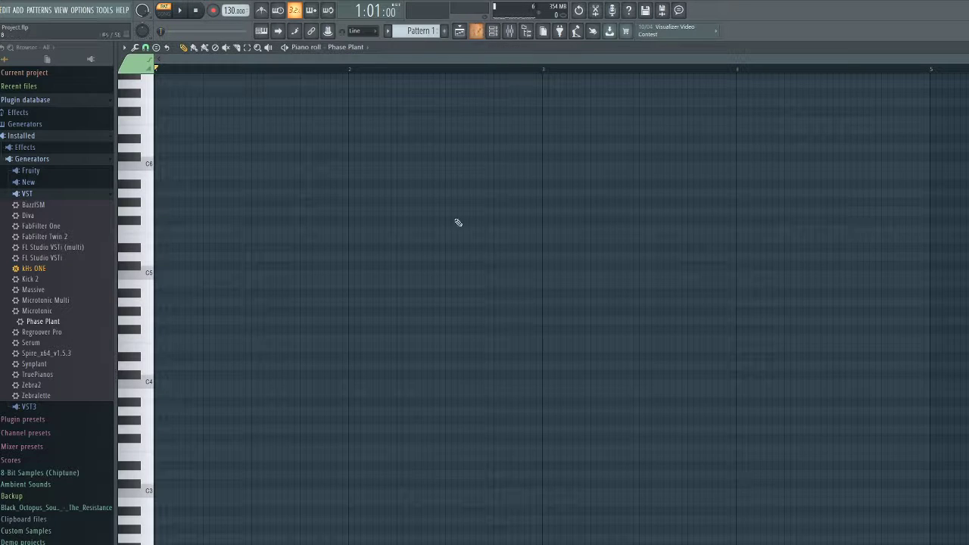
drag(178, 268, 88, 475)
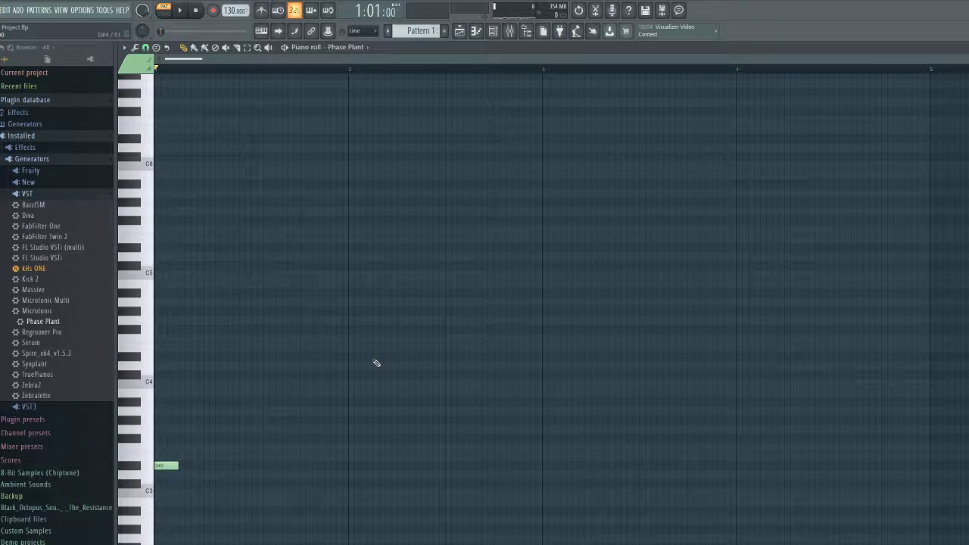
scroll(252, 409, down, 3)
drag(176, 384, 352, 384)
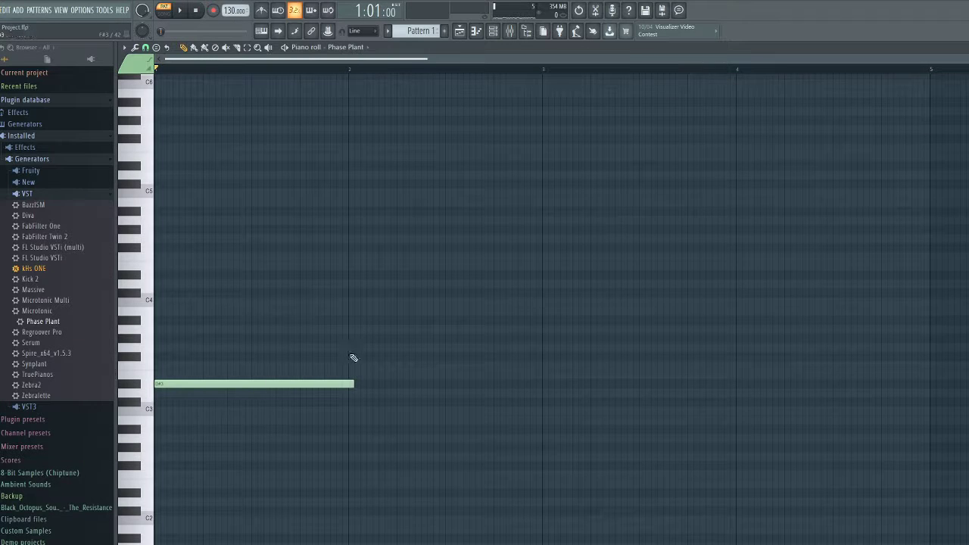
click(350, 438)
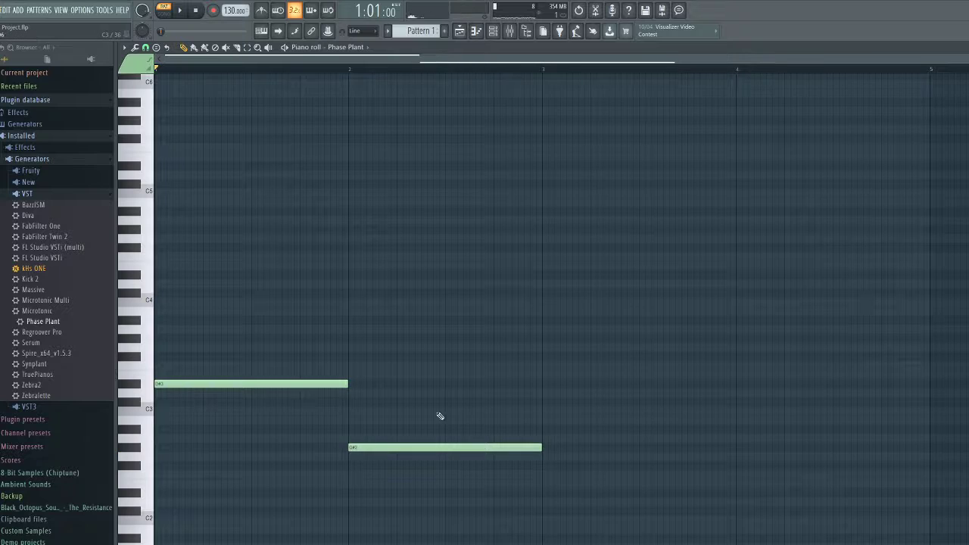
scroll(454, 413, down, 4)
click(541, 402)
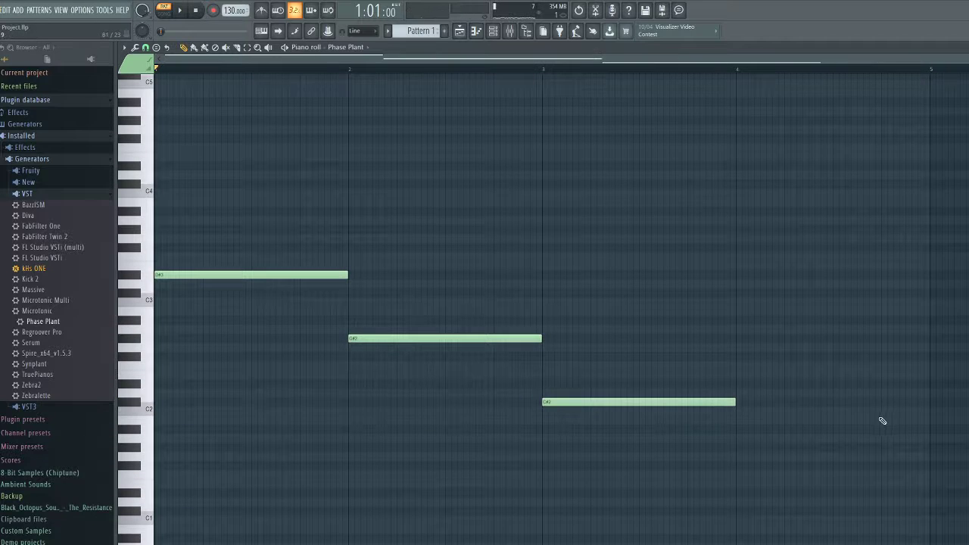
Fill bar 4 with a run of eleven short repeated A1 notes by duplicating one note, and erase any stray notes
drag(781, 382, 737, 374)
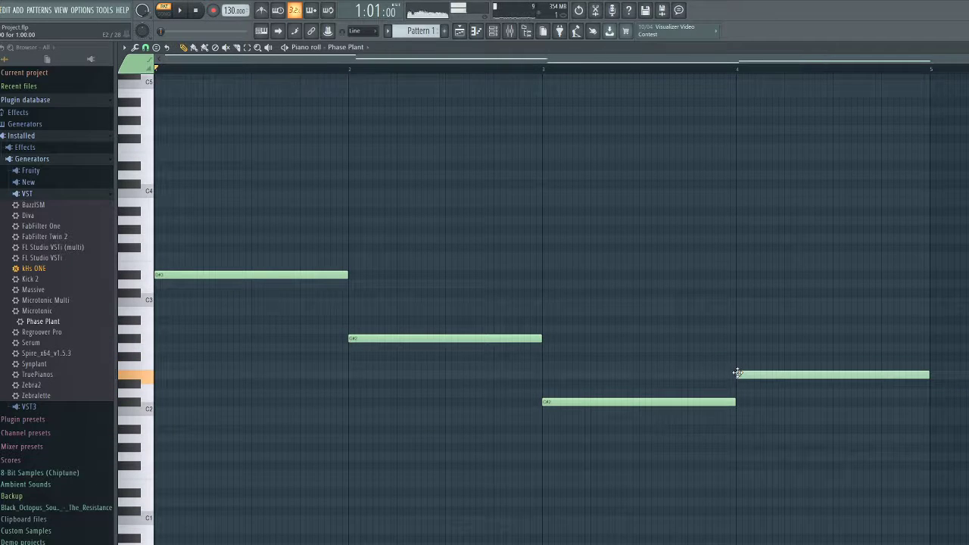
drag(925, 373, 745, 430)
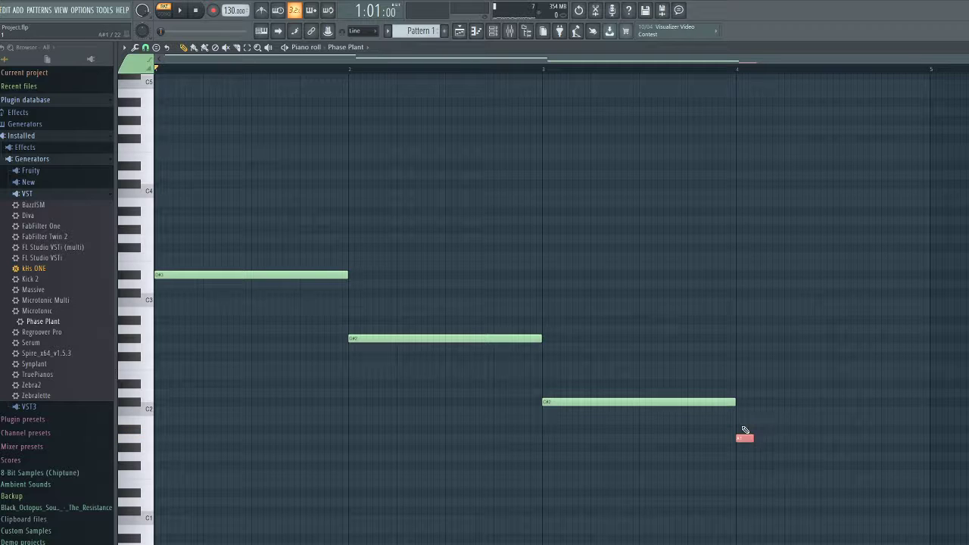
key(ctrl+b)
key(ctrl+b)
key(ctrl+b)
key(ctrl+b)
key(ctrl+b)
key(ctrl+b)
key(ctrl+b)
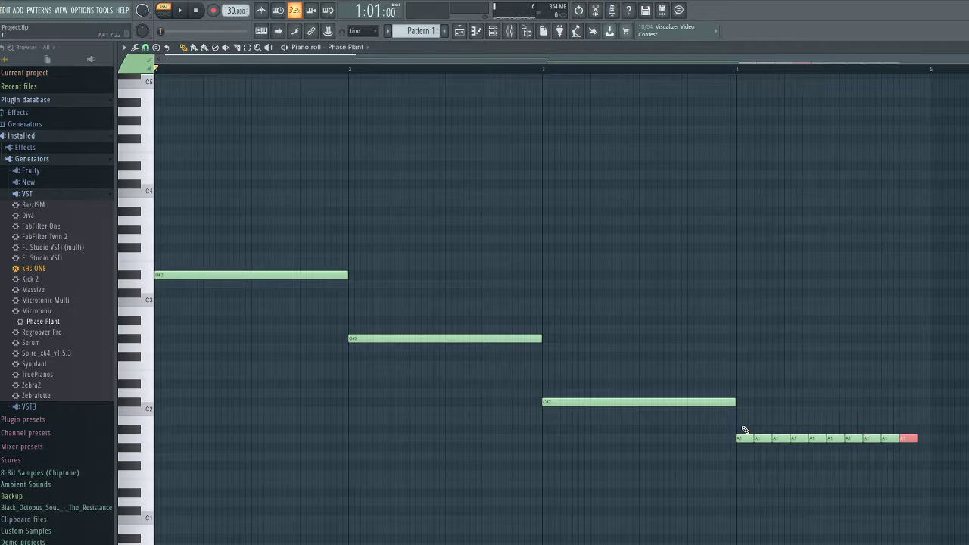
click(884, 402)
right_click(886, 402)
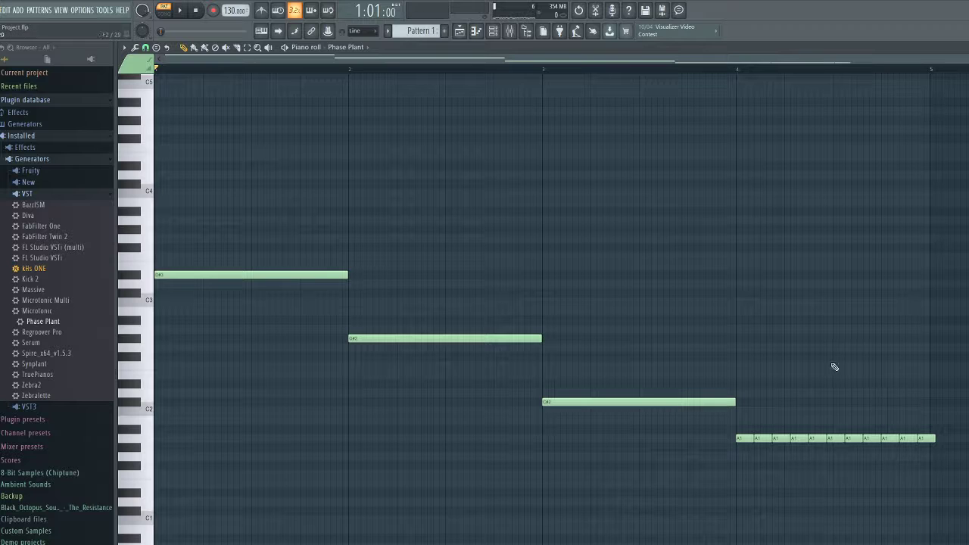
Play back the pattern from the piano roll, and replay it with the Phase Plant window in view
key(space)
key(space)
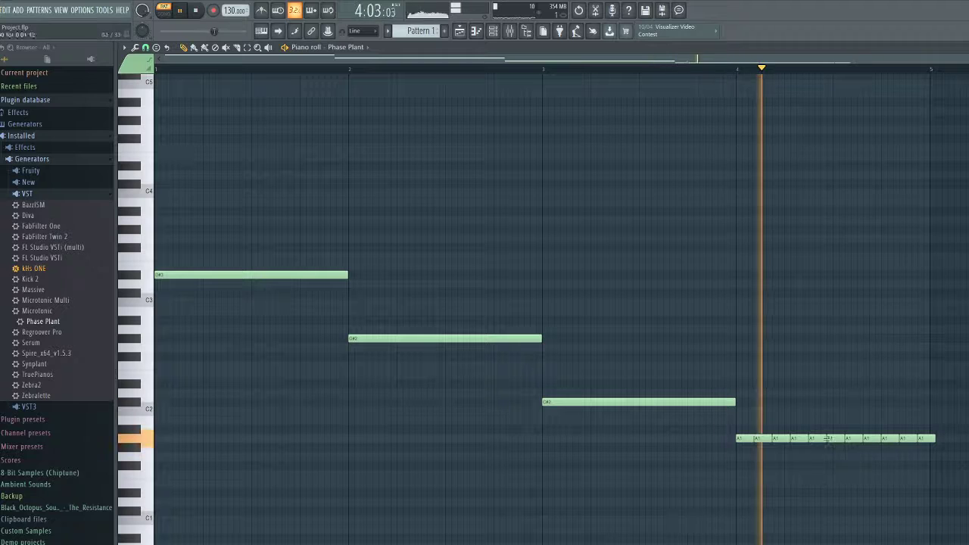
key(space)
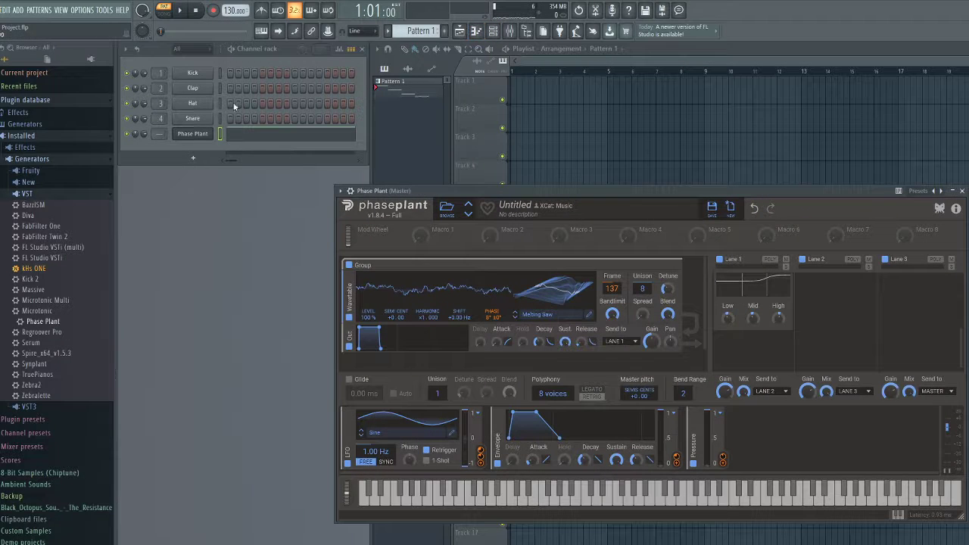
click(183, 10)
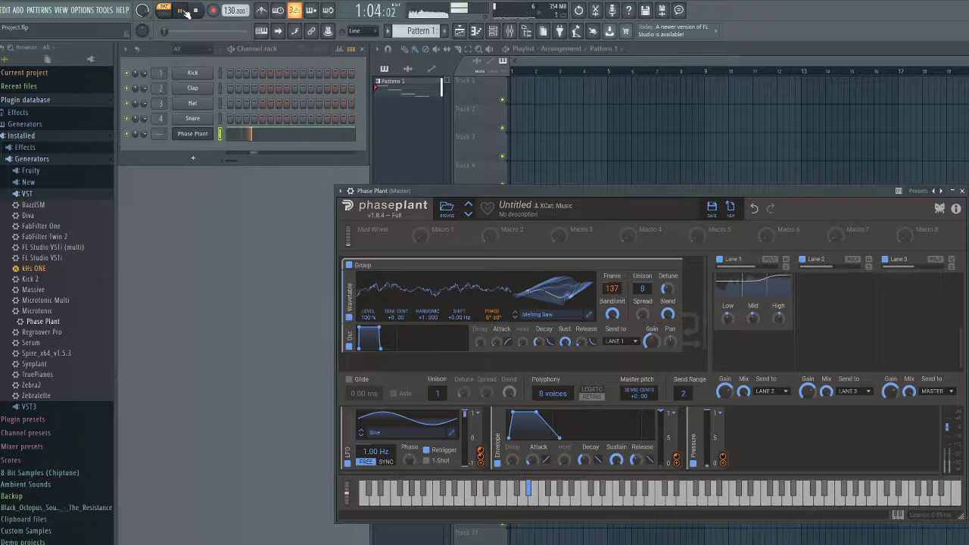